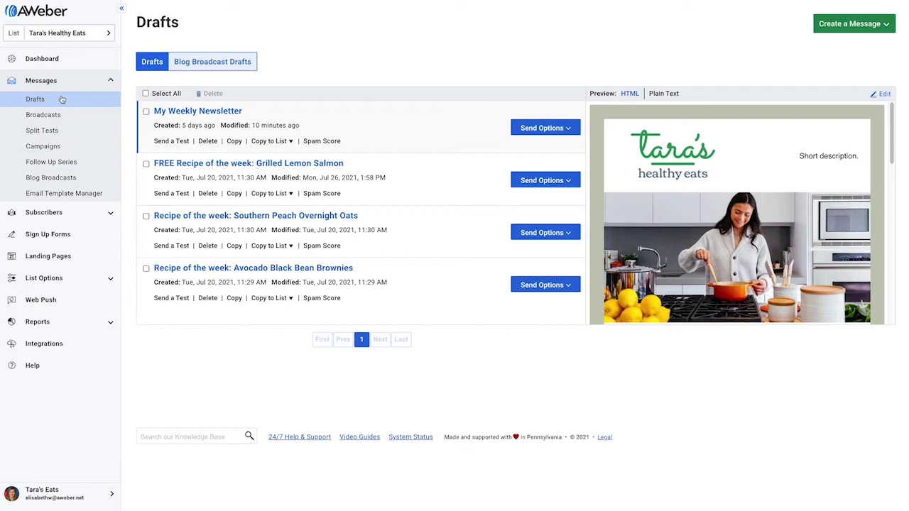
Go to the Split Tests page for Tara's Healthy Eats from the Messages sidebar.
click(44, 133)
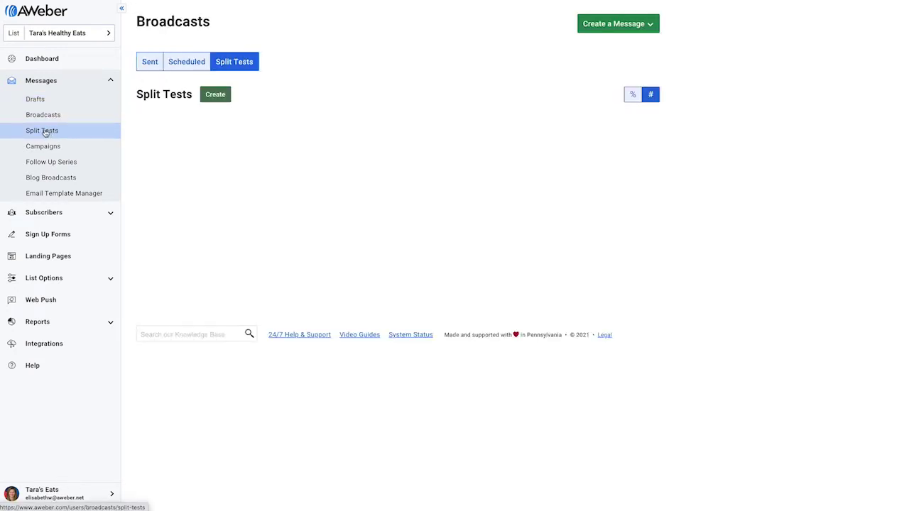
Create a split test named 'Subject line split test' sent to Active Subscribers.
click(211, 99)
click(311, 125)
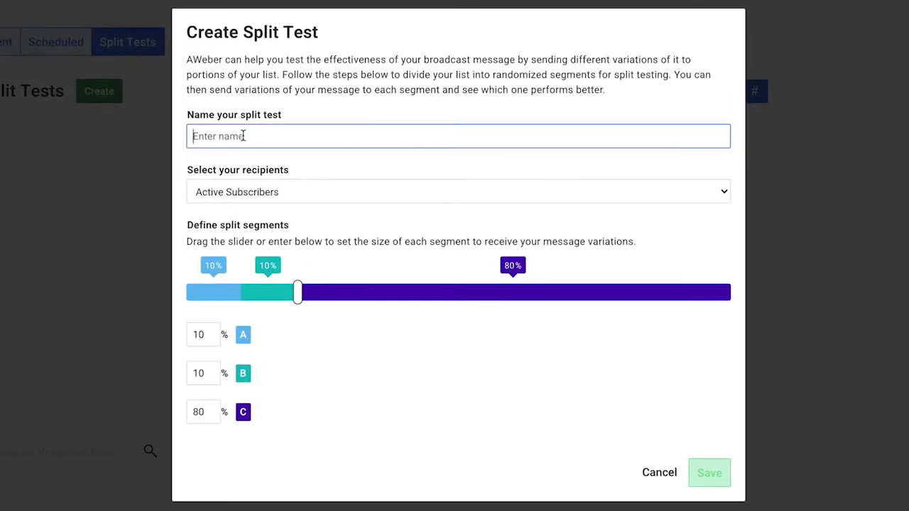
text(Subject l)
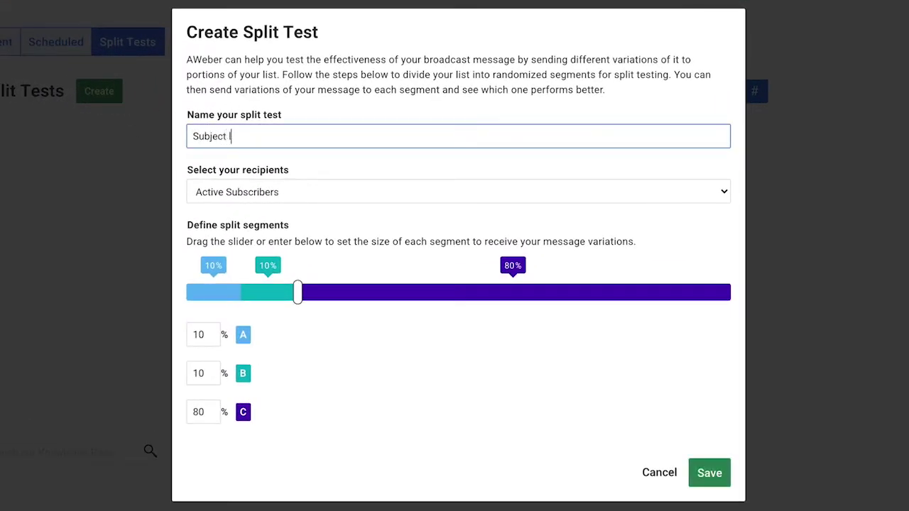
text(ine split test)
click(718, 193)
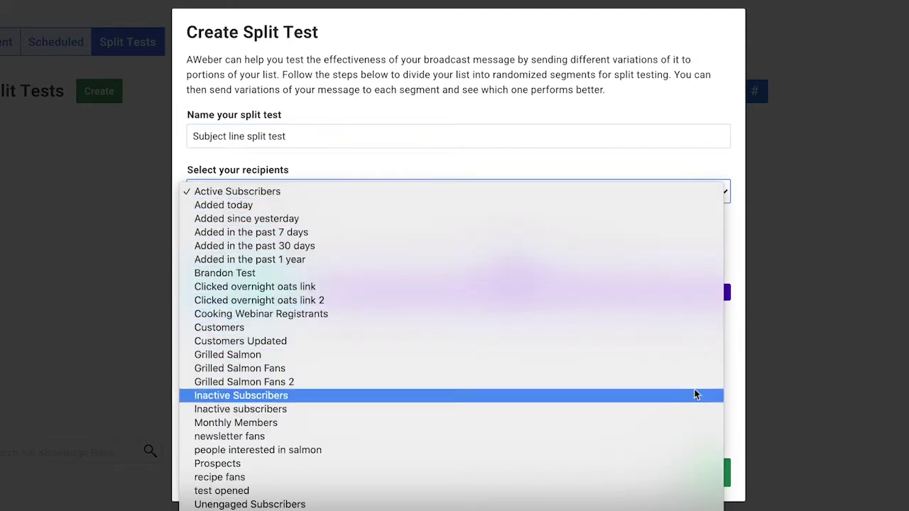
click(676, 188)
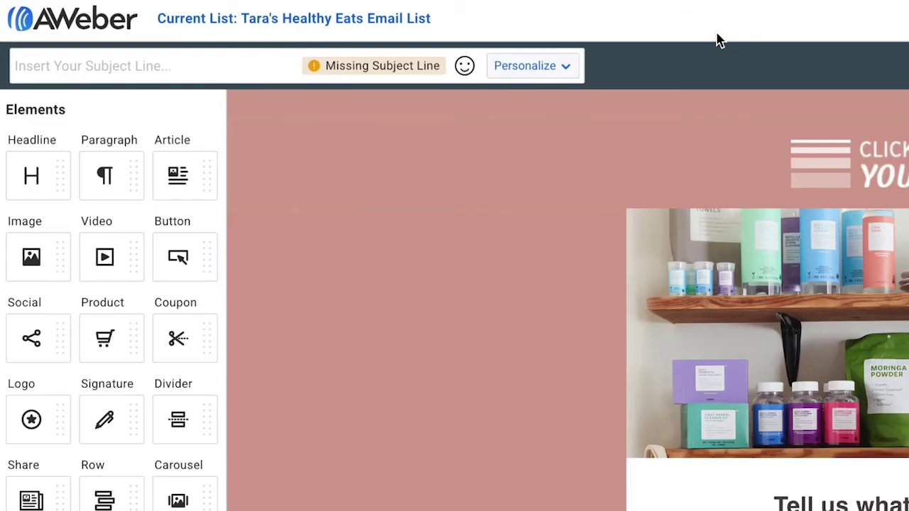
Set the subject to 'Check out our newest stuff!', replacing the first wording.
click(270, 57)
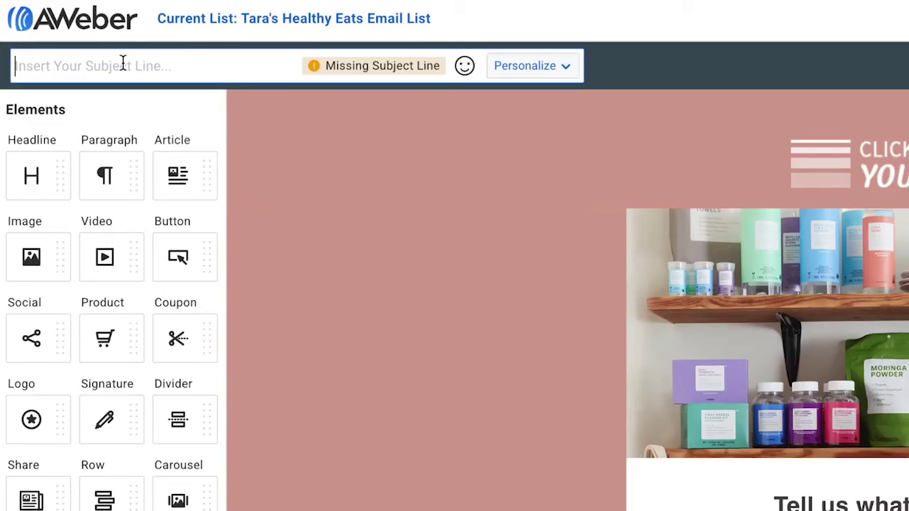
text(See w)
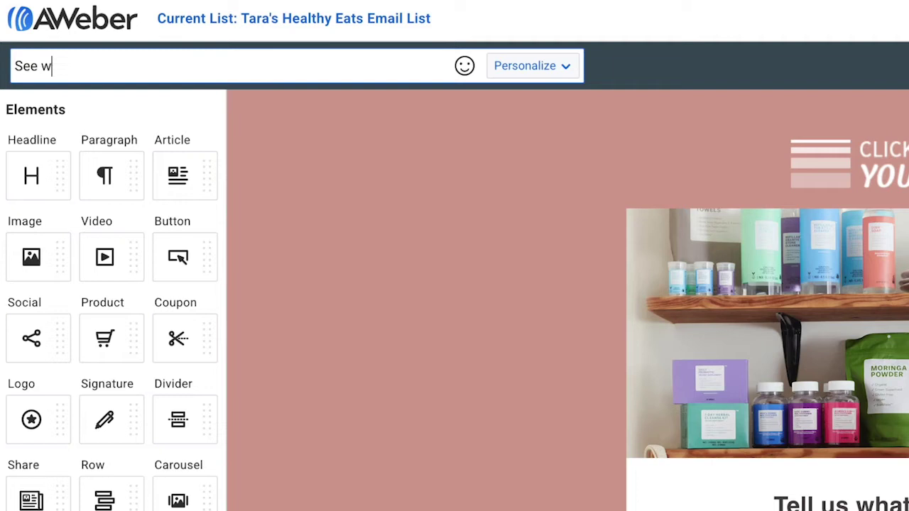
text(hat's new in)
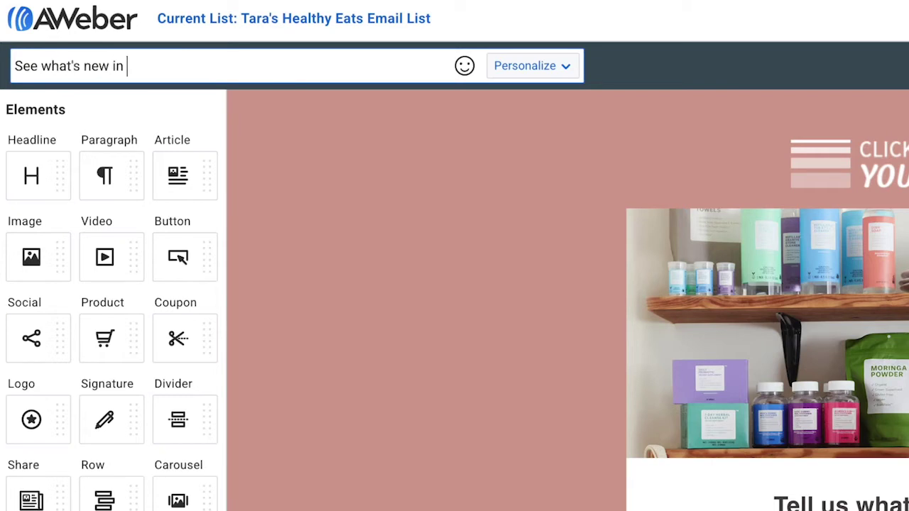
text( our store)
key(ctrl+a)
text(C)
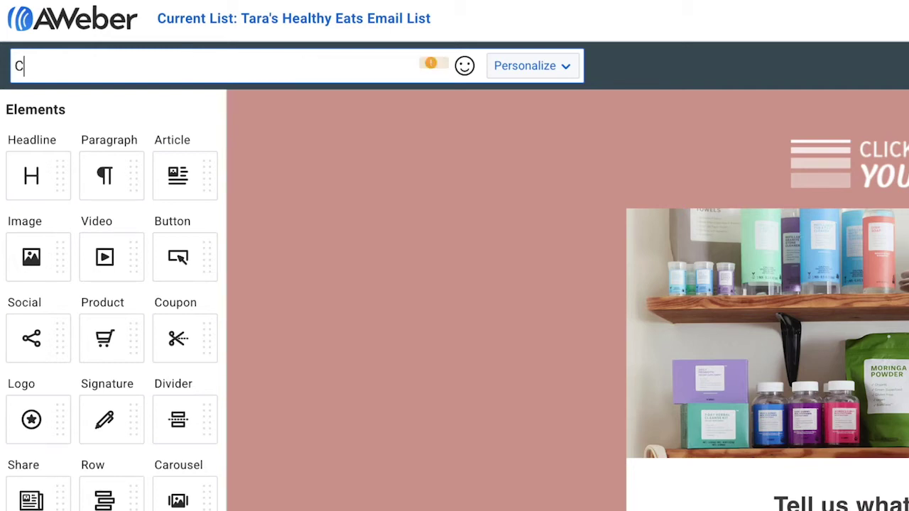
text(heck out)
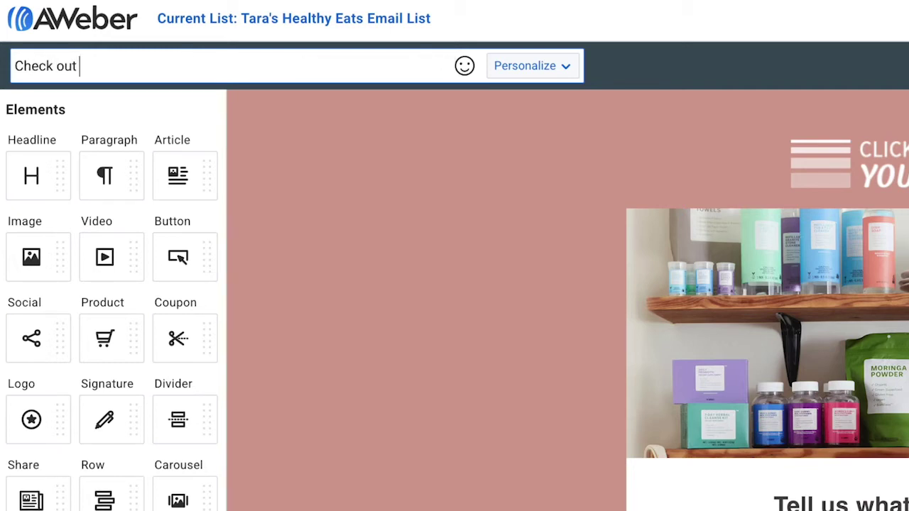
text( our newes)
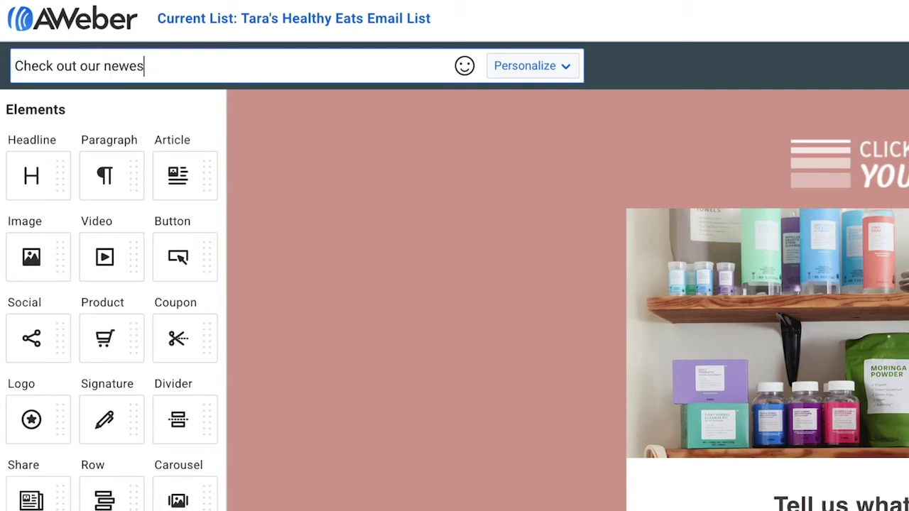
text(t stuff)
text(!)
Append the Department Store emoji to the subject, found by searching 'store'.
click(465, 66)
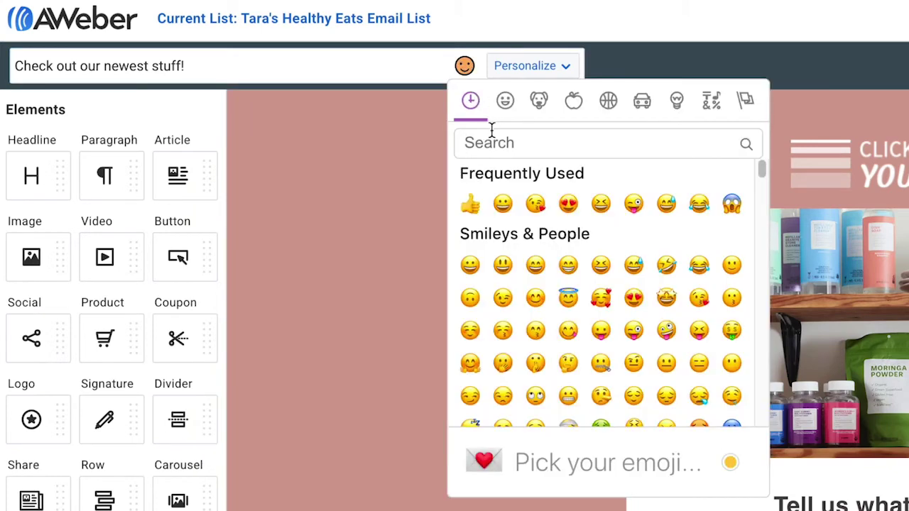
click(491, 134)
text(store)
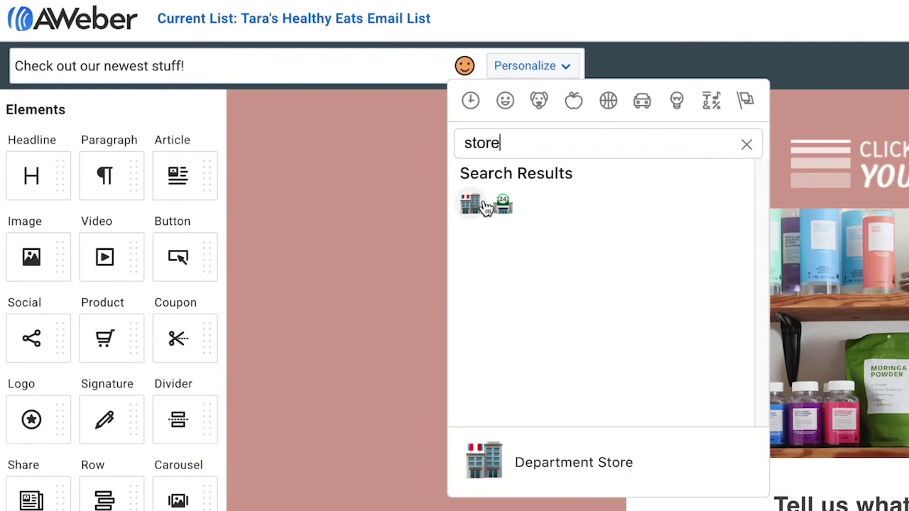
click(477, 205)
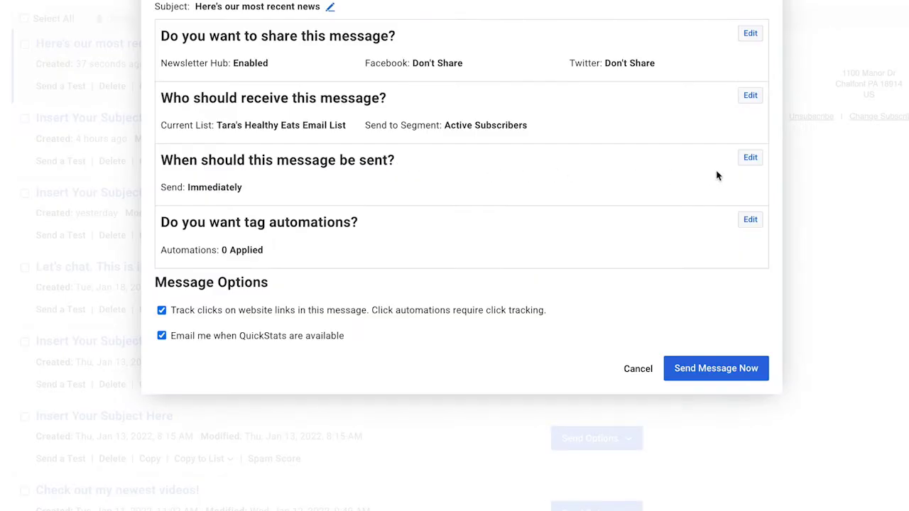
click(750, 158)
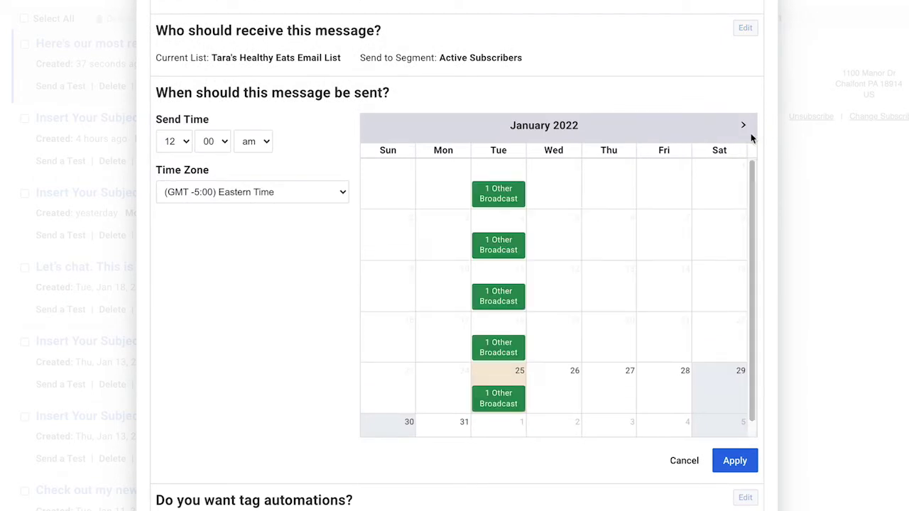
click(745, 126)
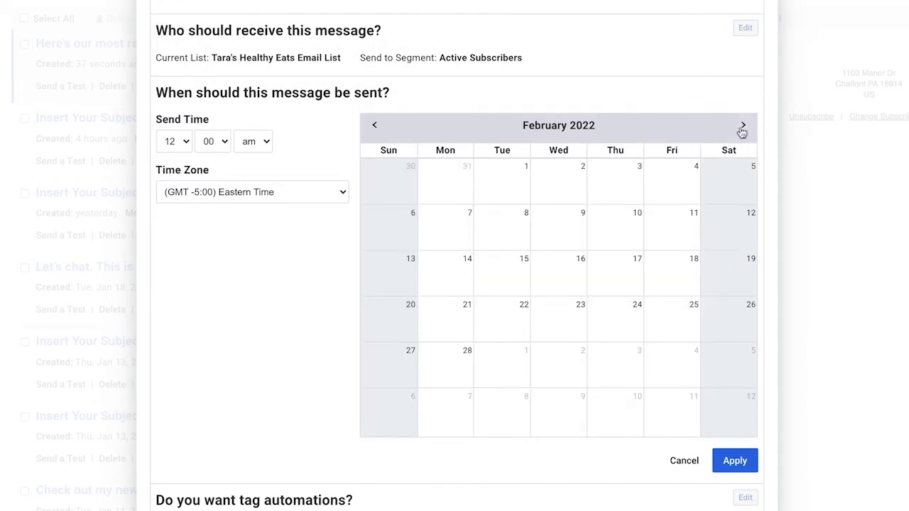
click(617, 184)
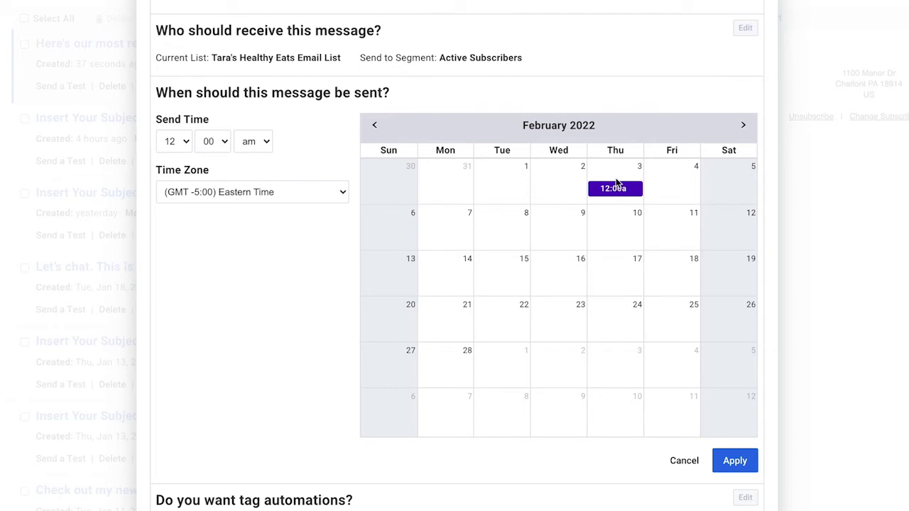
click(186, 143)
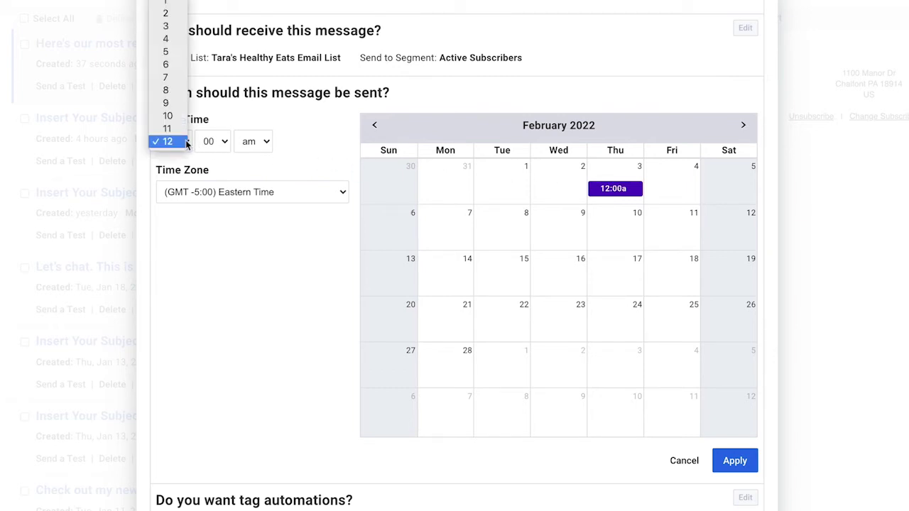
click(178, 115)
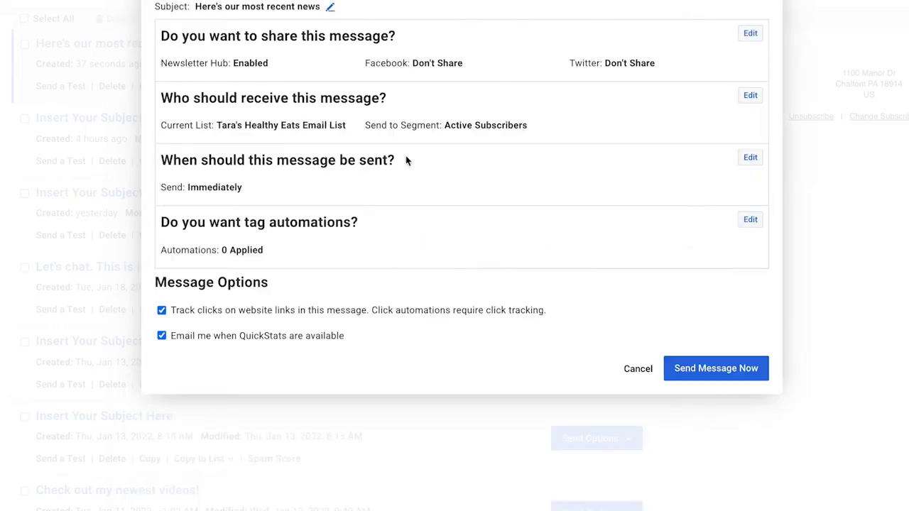
Schedule the variation for Thursday, February 3, 2022 at 4:00 pm.
click(750, 159)
click(742, 127)
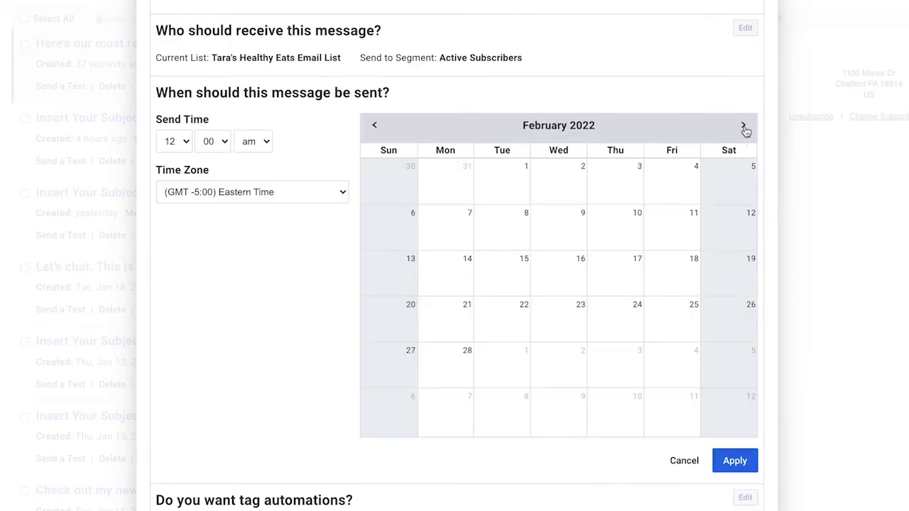
click(614, 183)
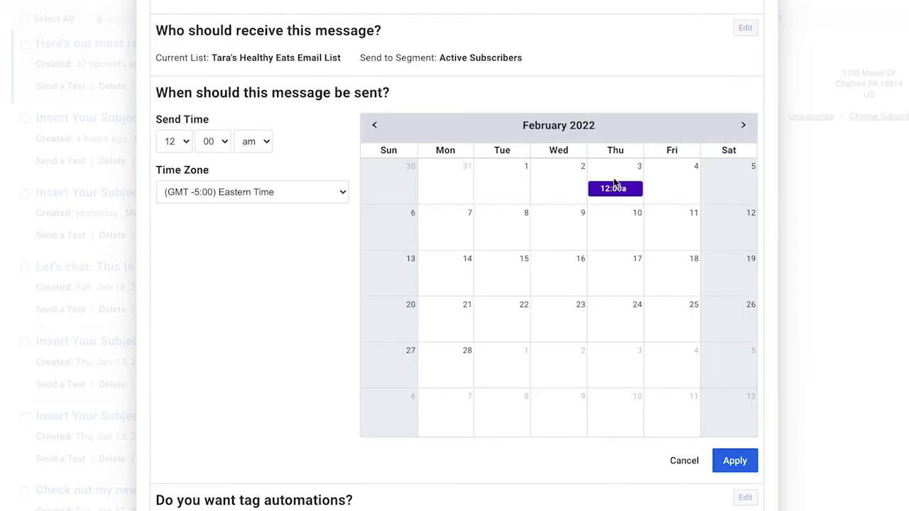
click(177, 142)
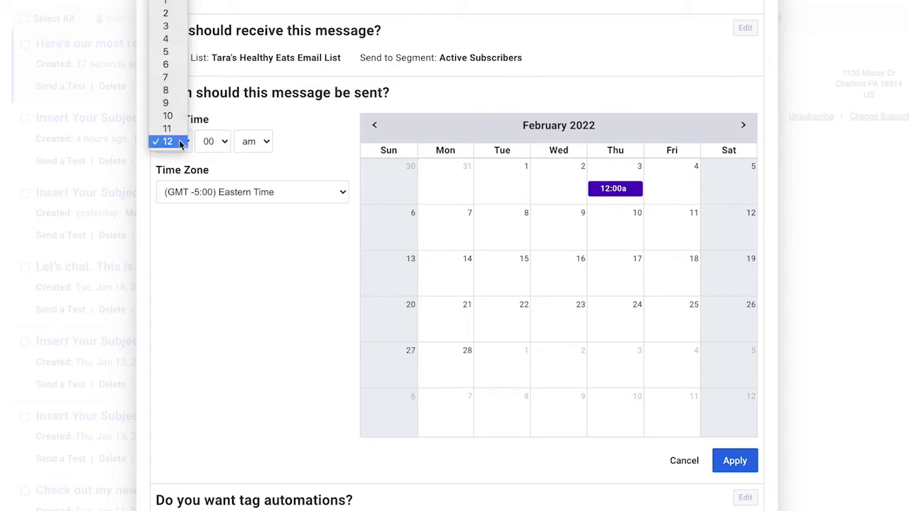
click(166, 38)
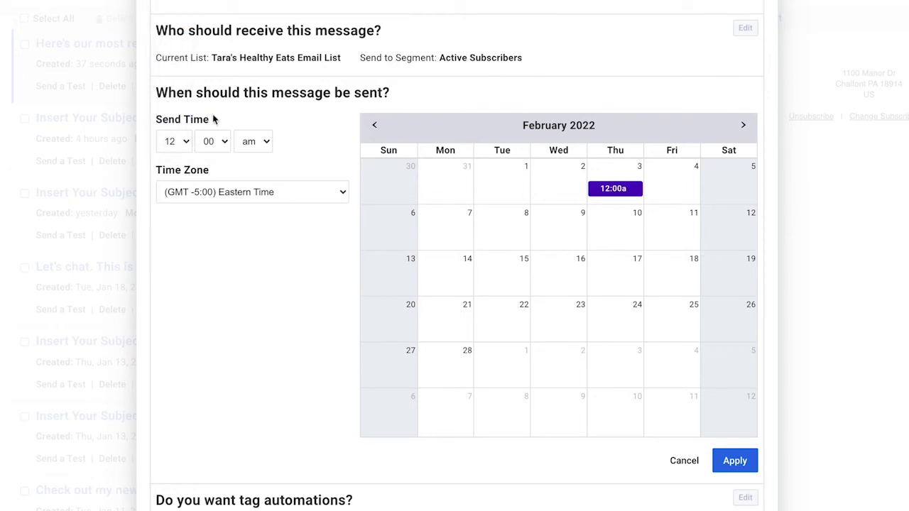
click(261, 146)
click(260, 156)
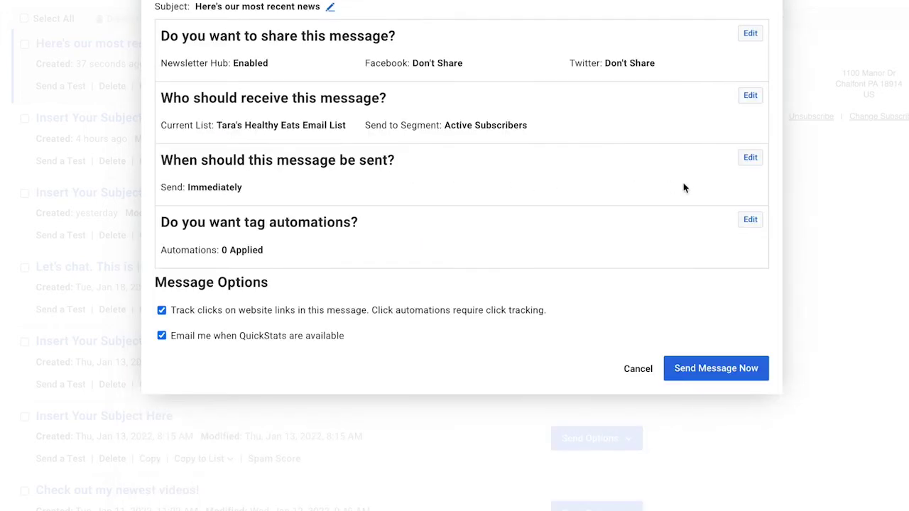
Schedule one variation for Monday, February 7, 2022 at 10 am.
click(750, 157)
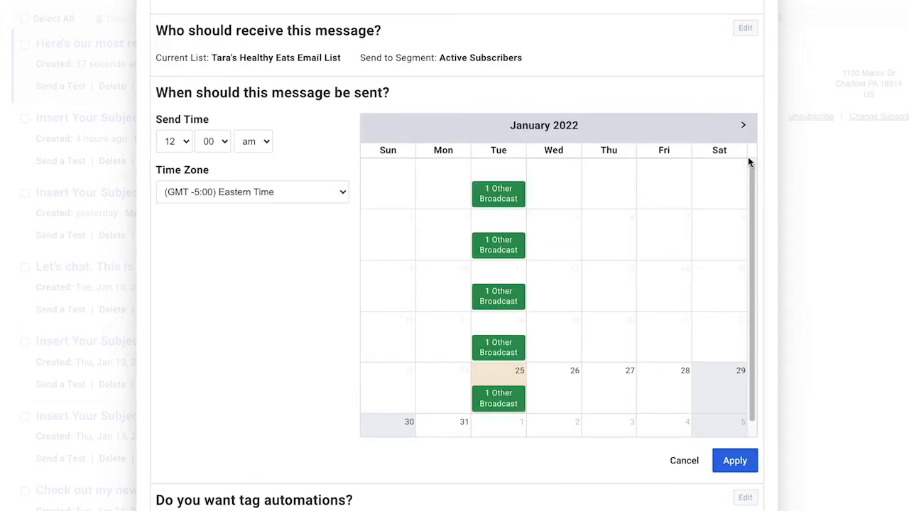
click(743, 126)
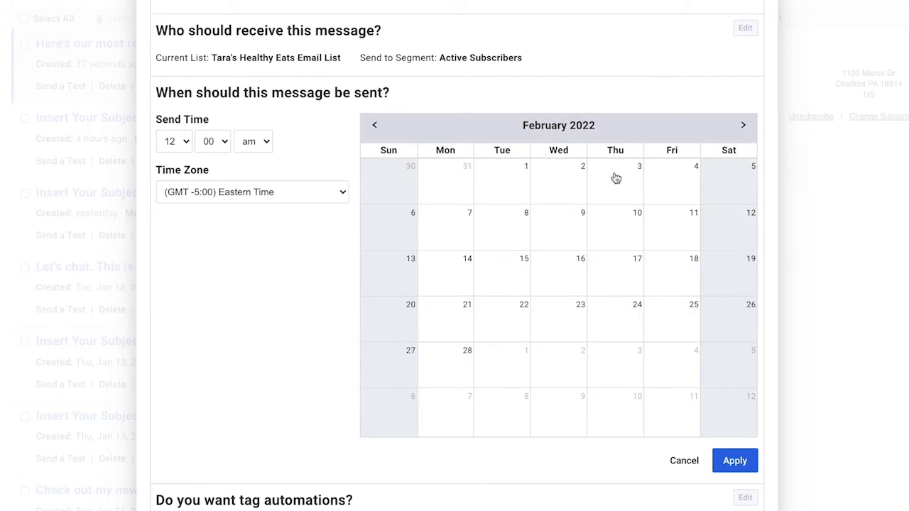
click(457, 221)
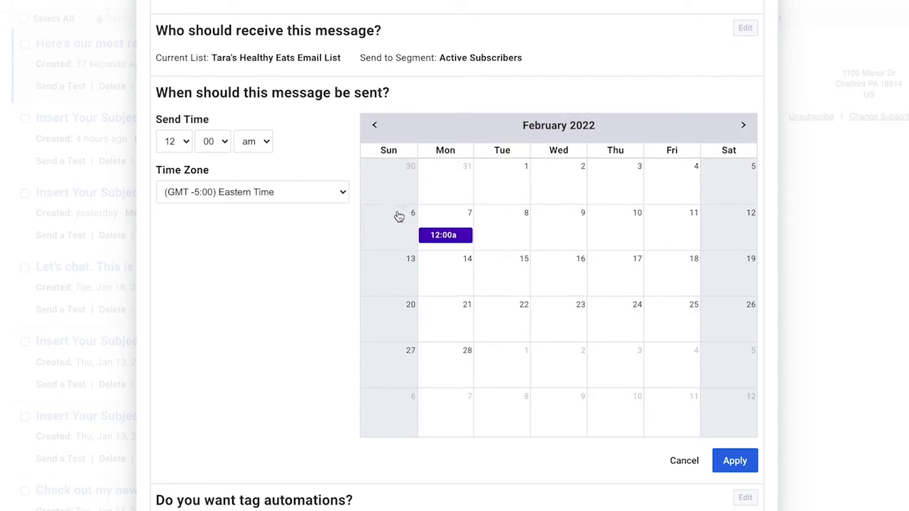
click(179, 147)
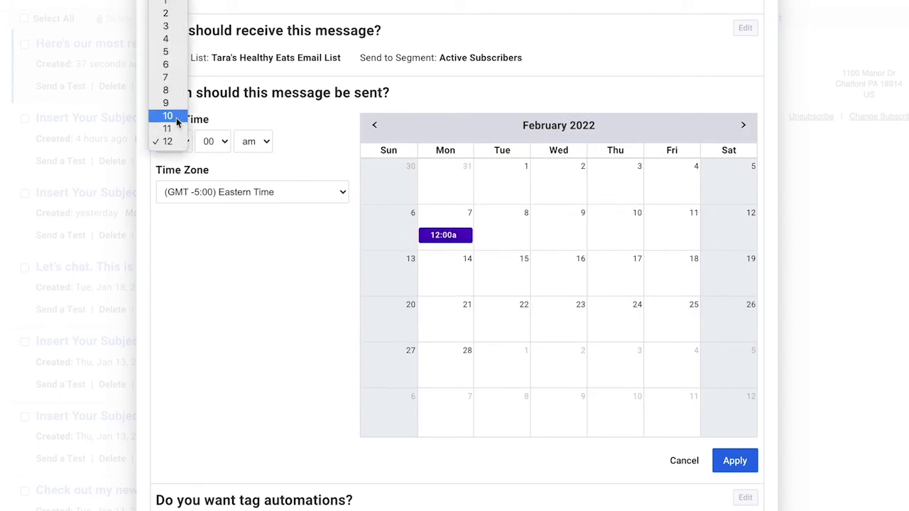
click(177, 116)
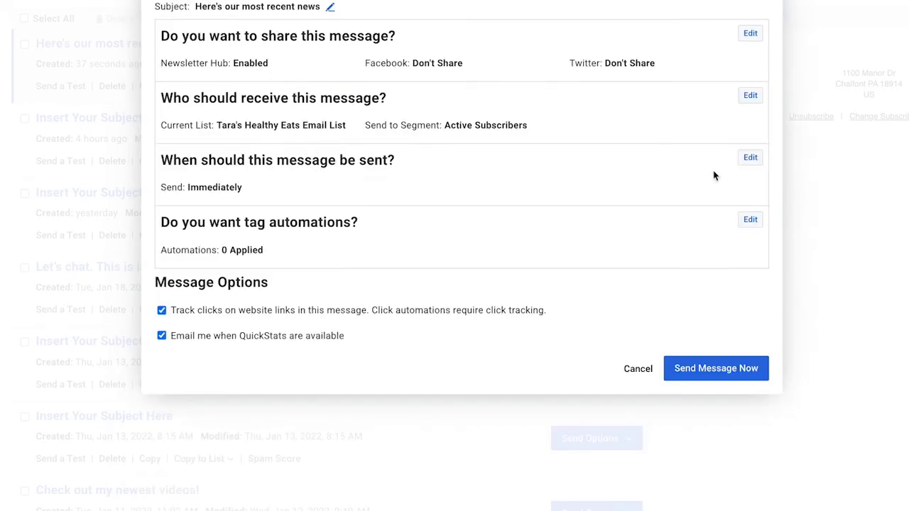
Schedule another variation for Saturday, February 5, 2022 at 12 pm.
click(751, 159)
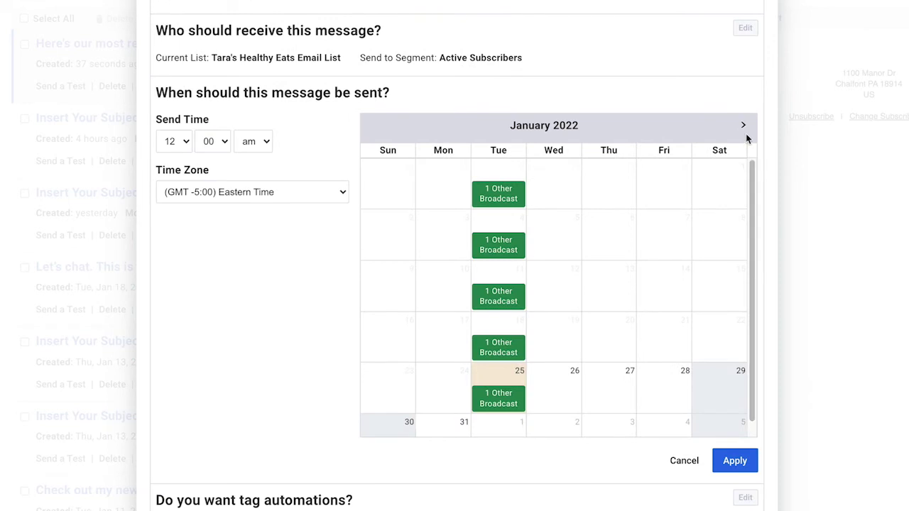
click(744, 127)
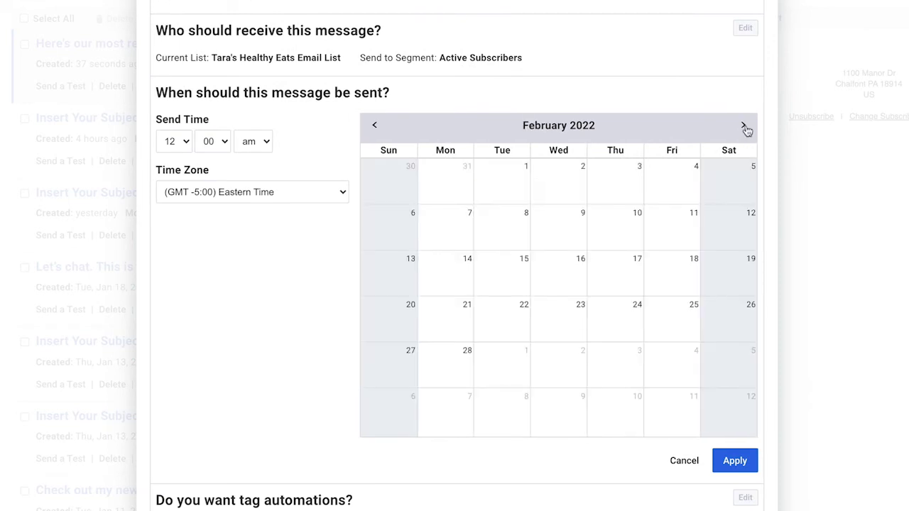
click(737, 186)
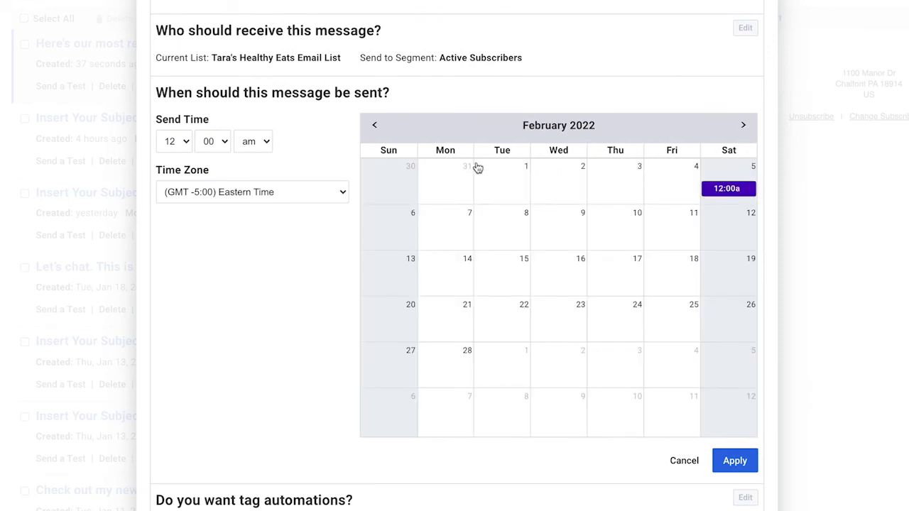
click(264, 146)
click(259, 153)
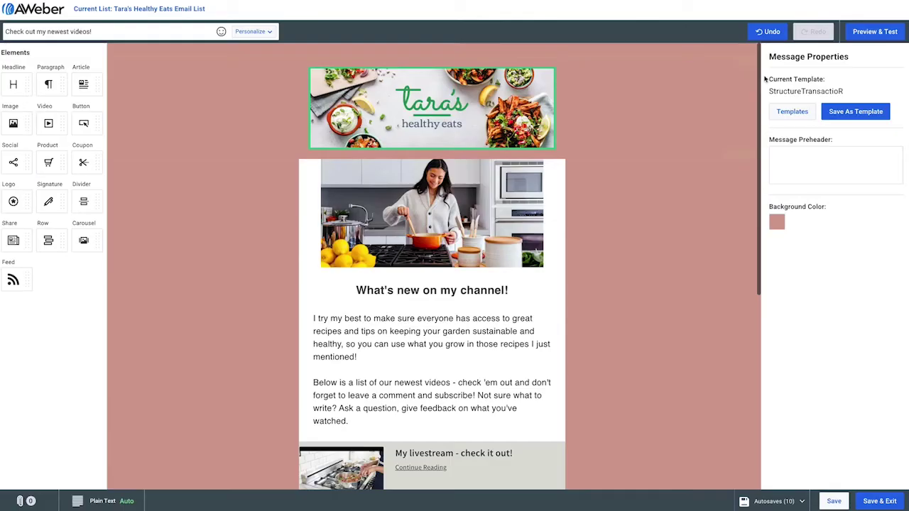
Delete the Tara's Healthy Eats header banner and the kitchen photo below it.
drag(761, 82, 762, 222)
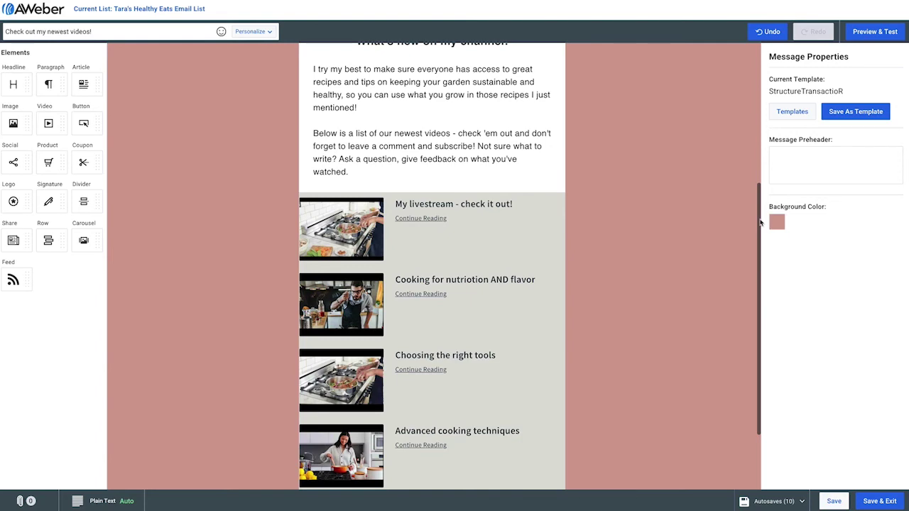
drag(759, 223, 758, 94)
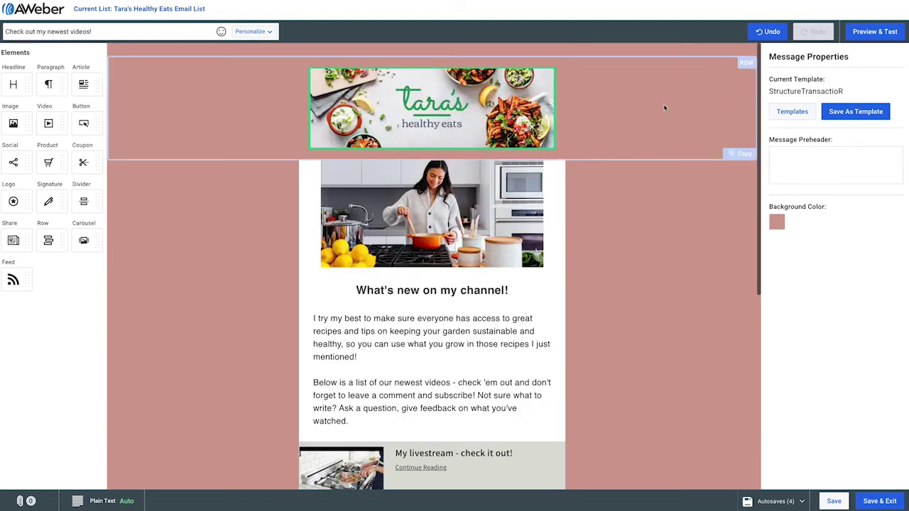
click(304, 108)
click(541, 155)
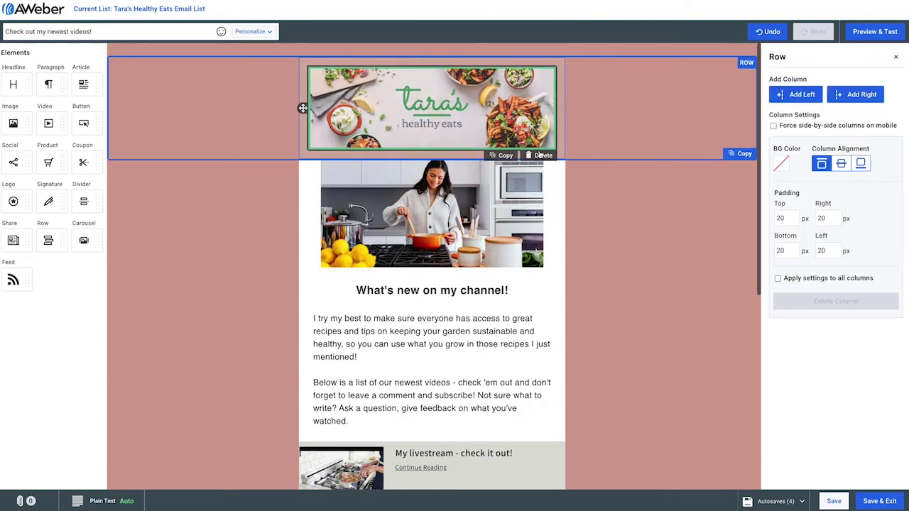
click(546, 210)
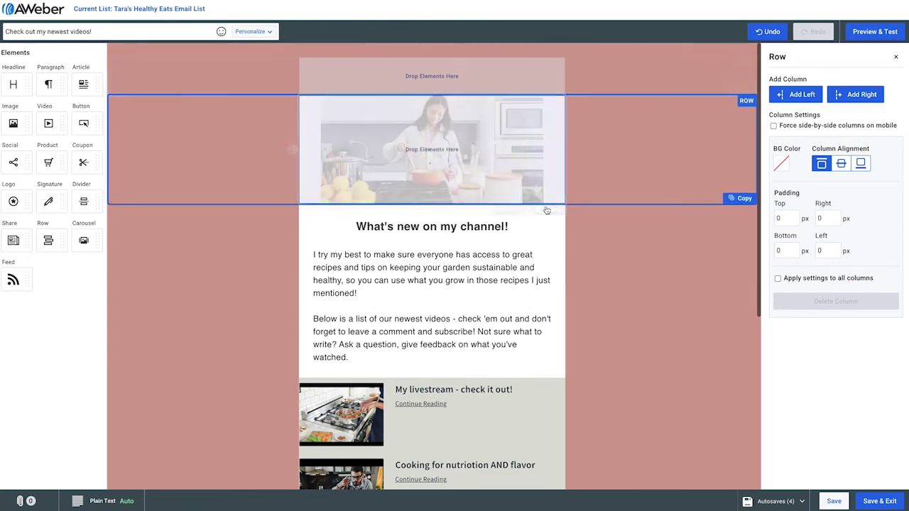
Turn off Display Image in the video feed block to hide thumbnails.
scroll(541, 236, down, 3)
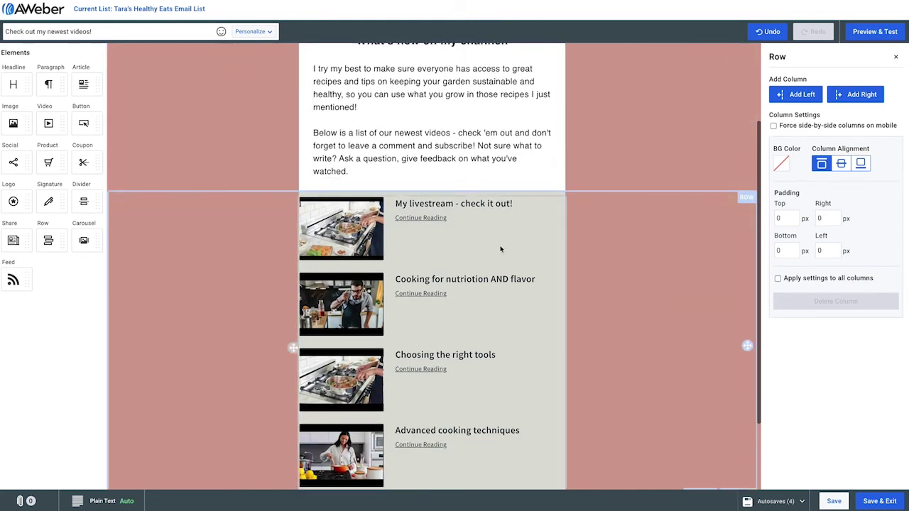
click(500, 248)
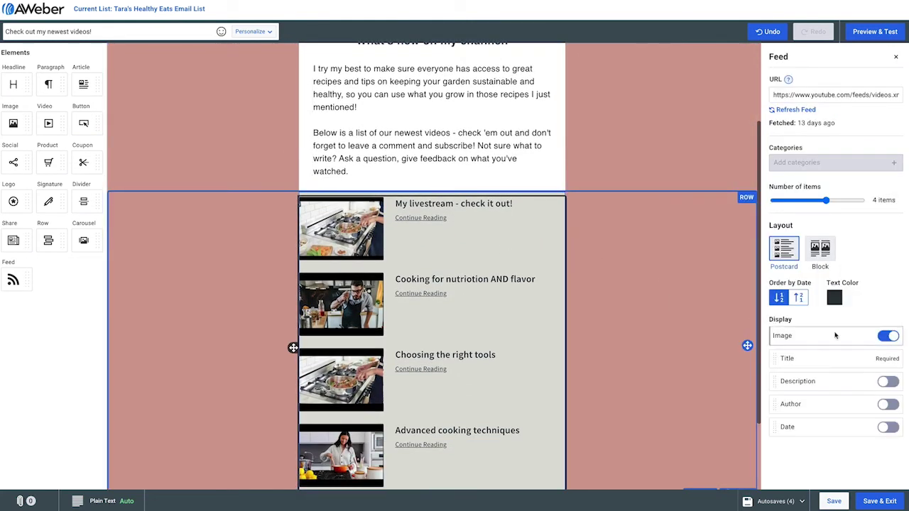
click(888, 336)
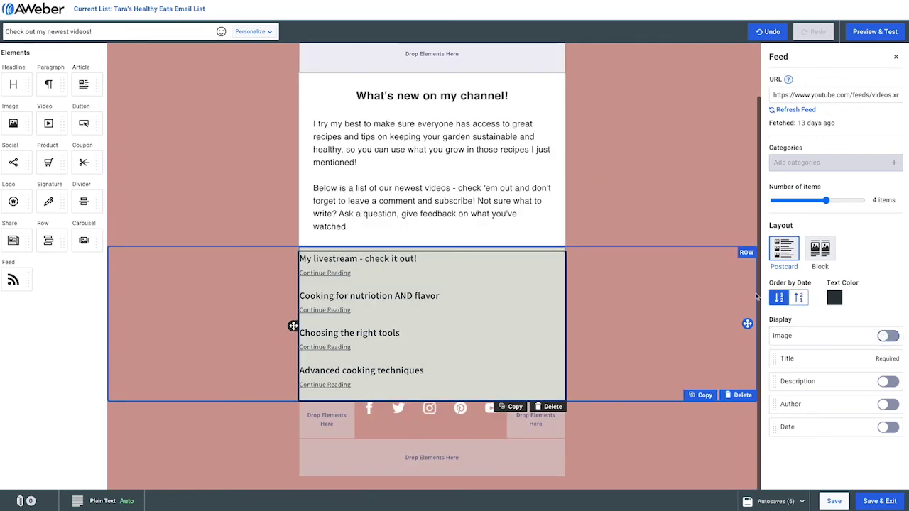
click(759, 296)
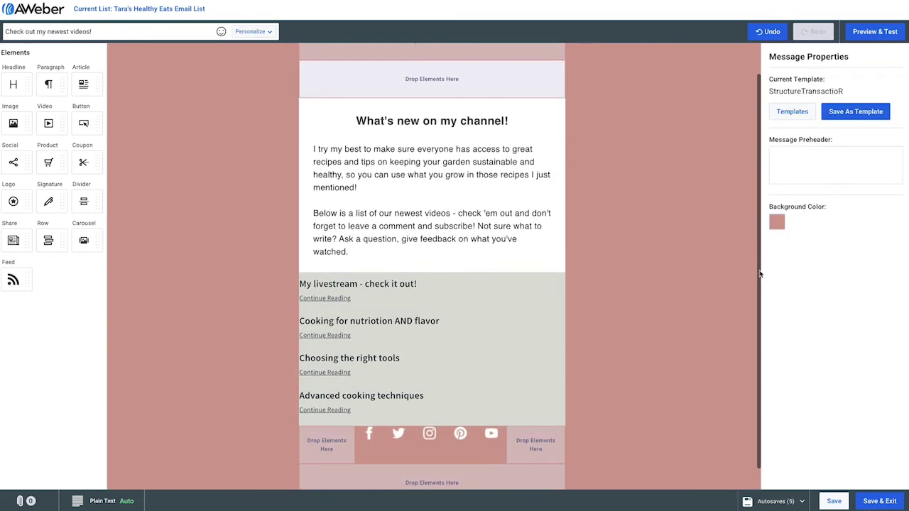